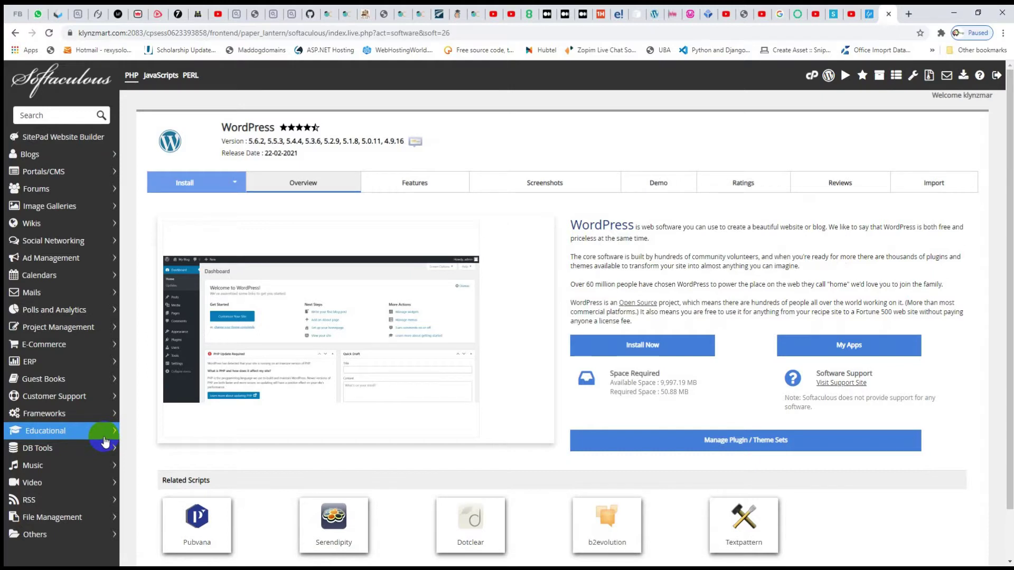
# Open the WordPress installation form and review the available versions, keeping 5.6.2 selected
pyautogui.click(644, 347)
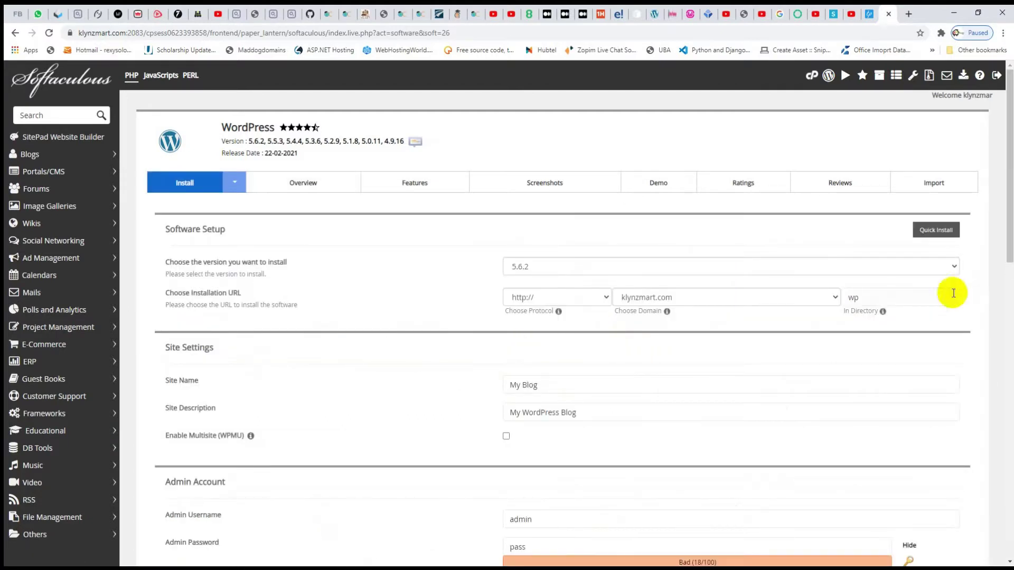
pyautogui.click(955, 268)
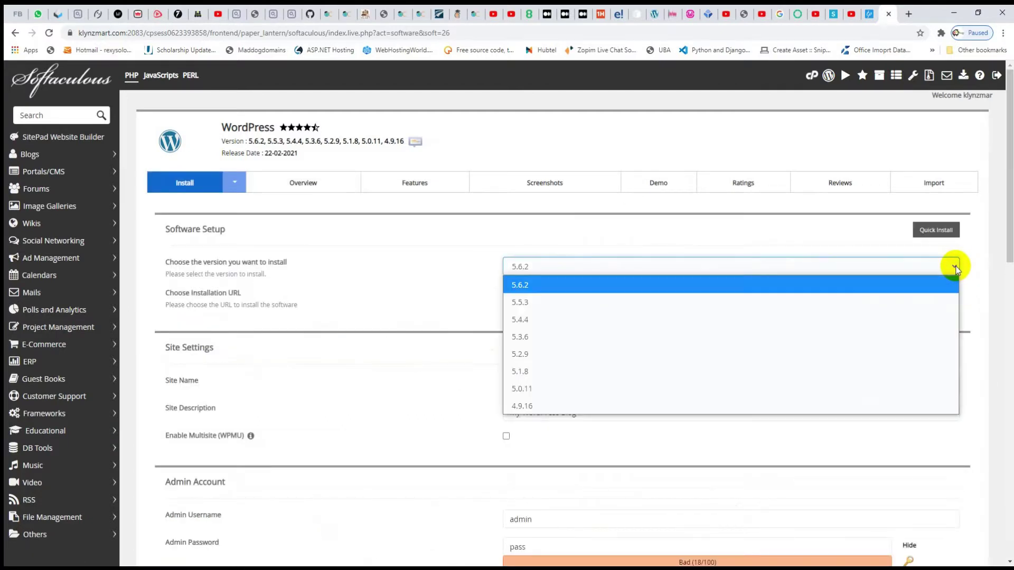
pyautogui.click(955, 268)
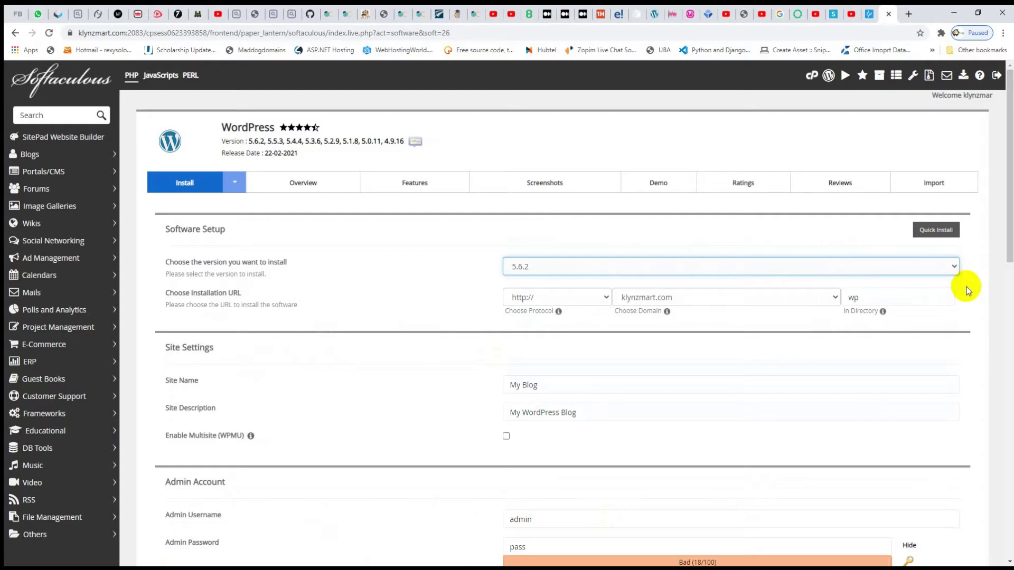
# Set the site name to "klynzmart" and the site description to "shop for all"
pyautogui.click(550, 391)
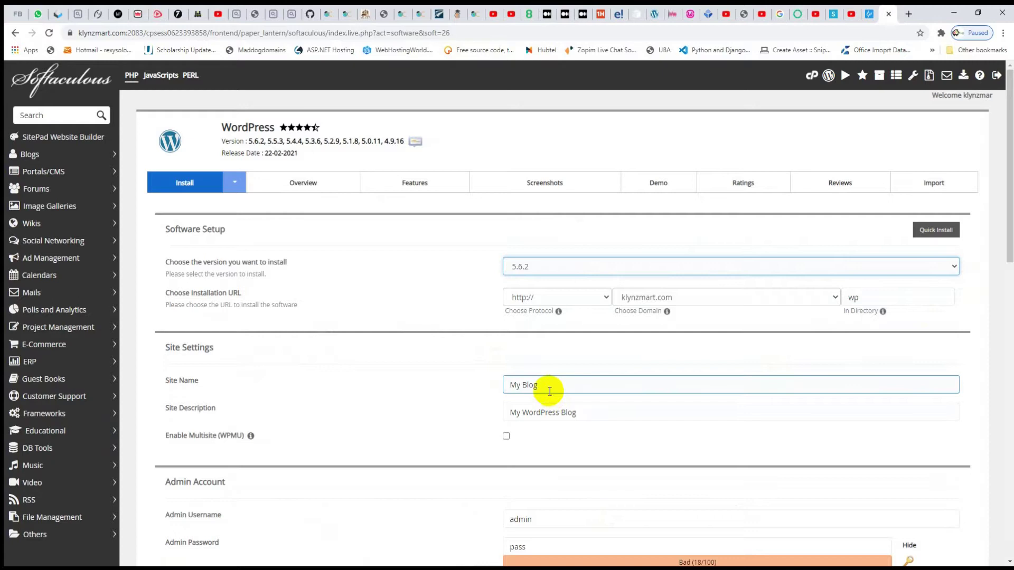
pyautogui.moveTo(550, 391); pyautogui.dragTo(479, 392)
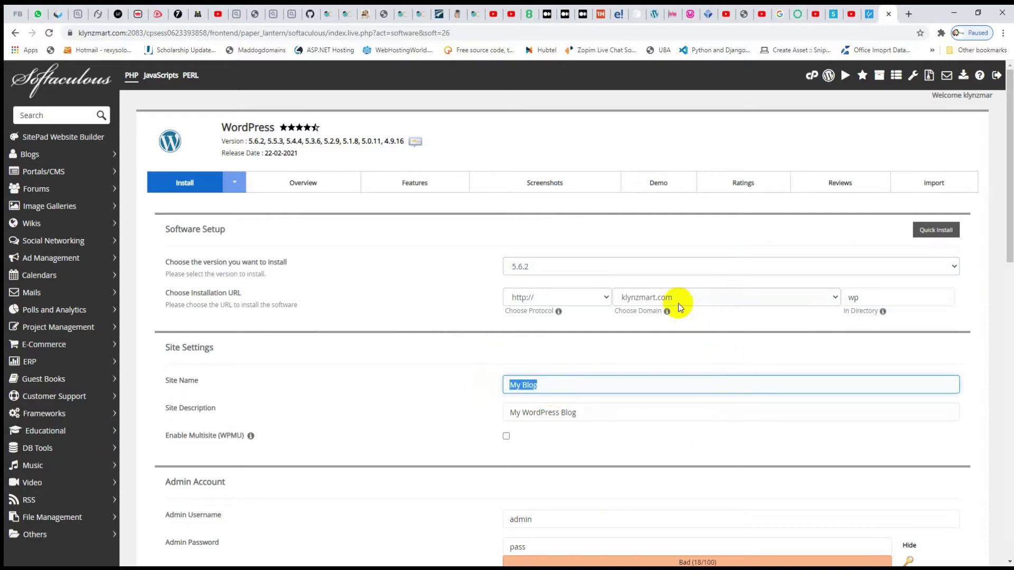
pyautogui.write('k')
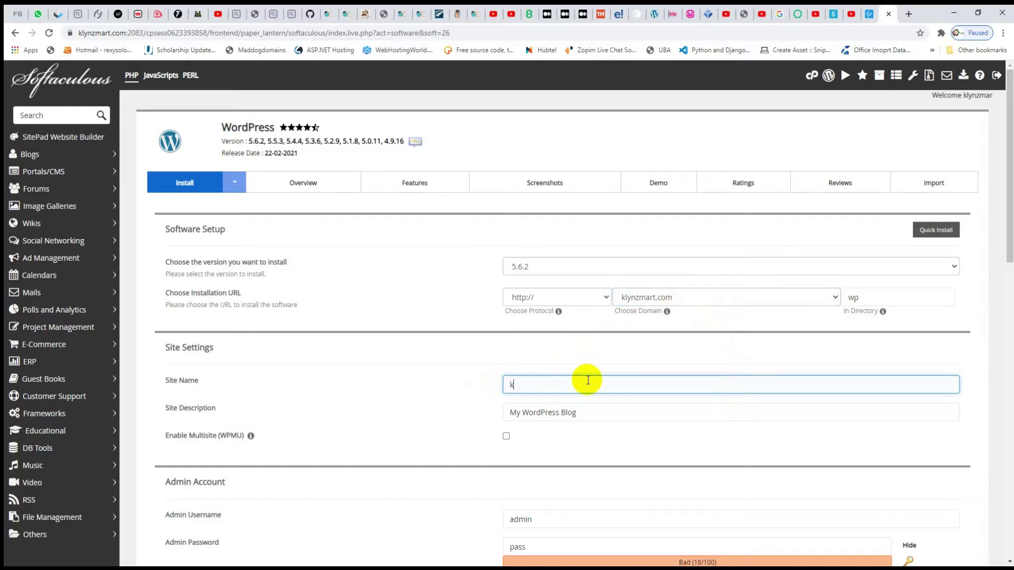
pyautogui.write('lynzmart')
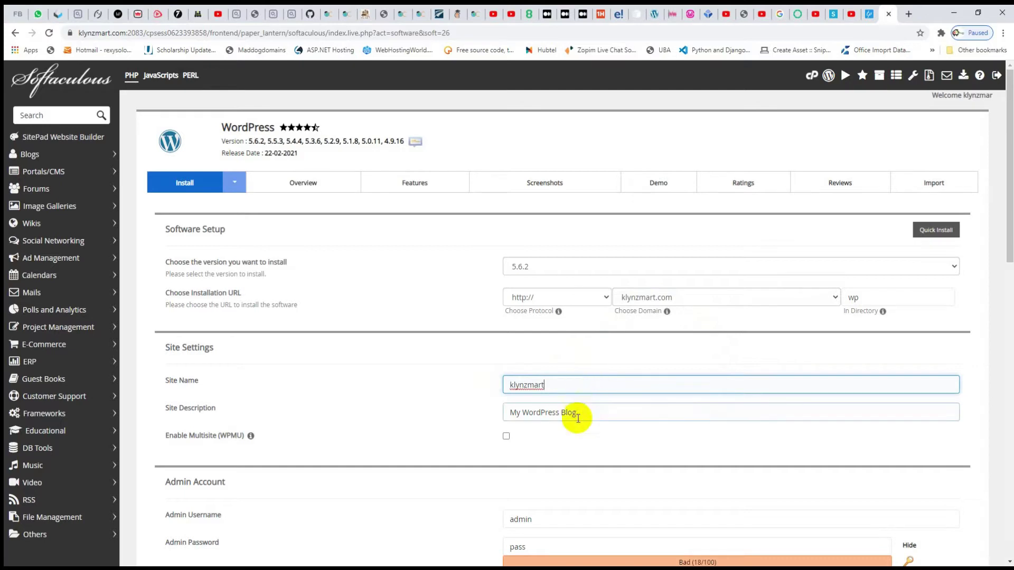
pyautogui.moveTo(586, 414); pyautogui.dragTo(506, 412)
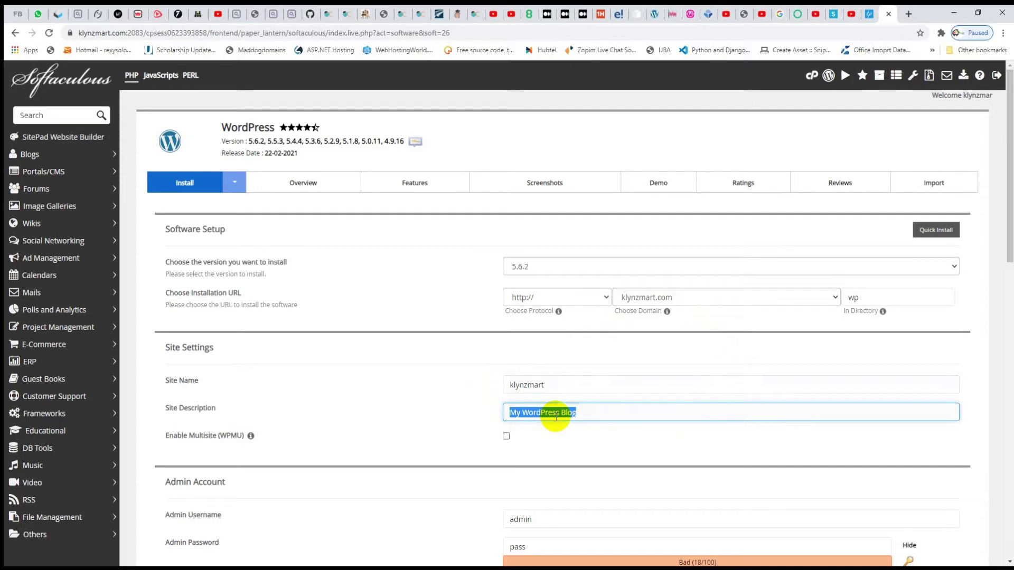
pyautogui.write('shop for all')
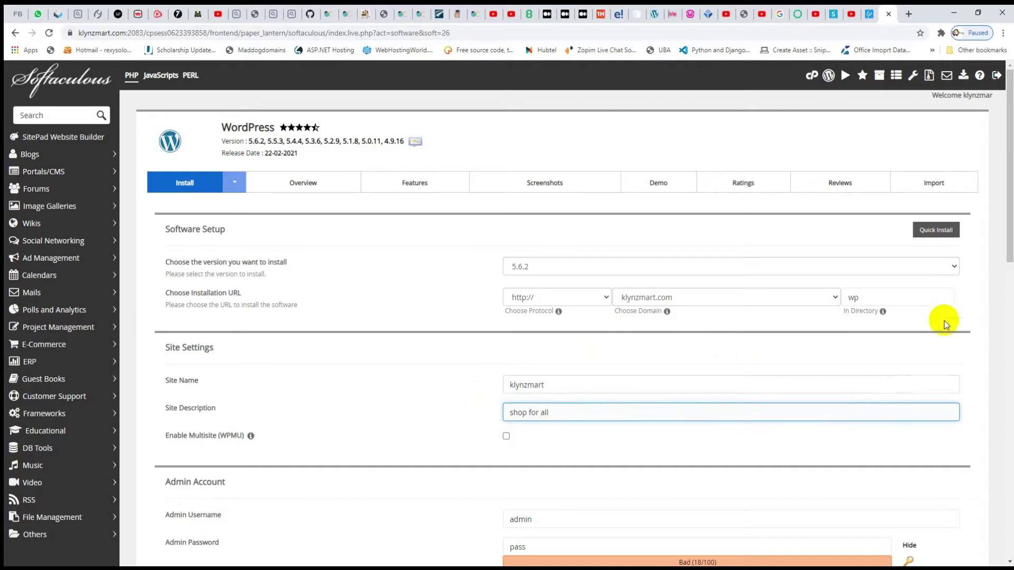
# Replace the default admin password with a pasted one and submit the WordPress installation
pyautogui.moveTo(1010, 251); pyautogui.dragTo(1010, 333)
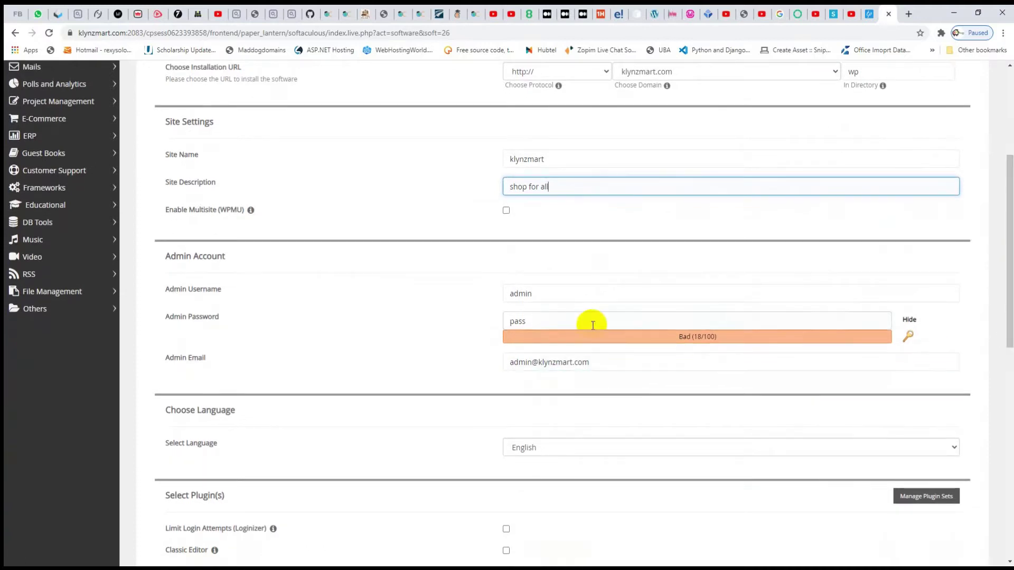
pyautogui.click(531, 293)
pyautogui.click(540, 320)
pyautogui.doubleClick(516, 319)
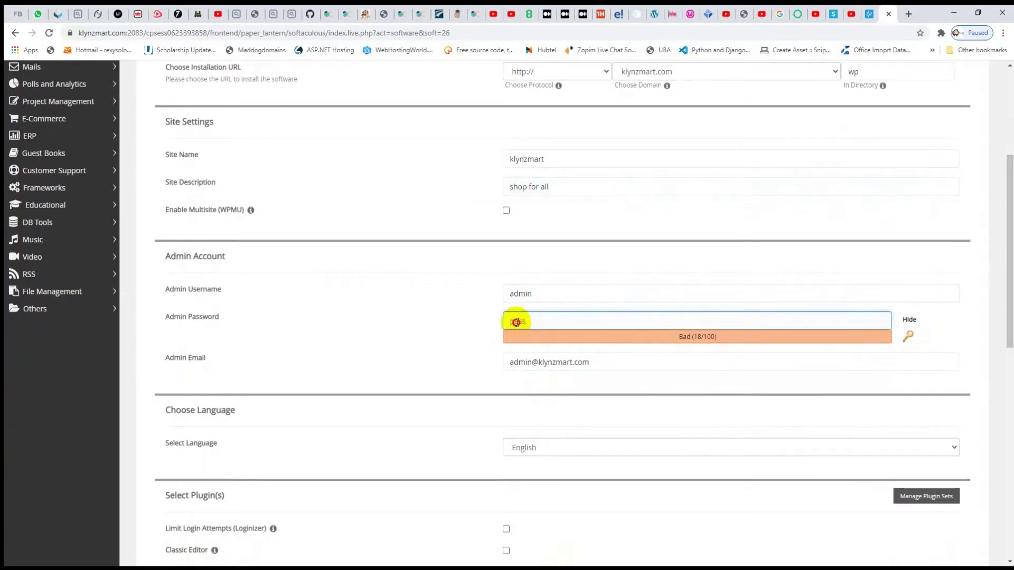
pyautogui.press('BackSpace')
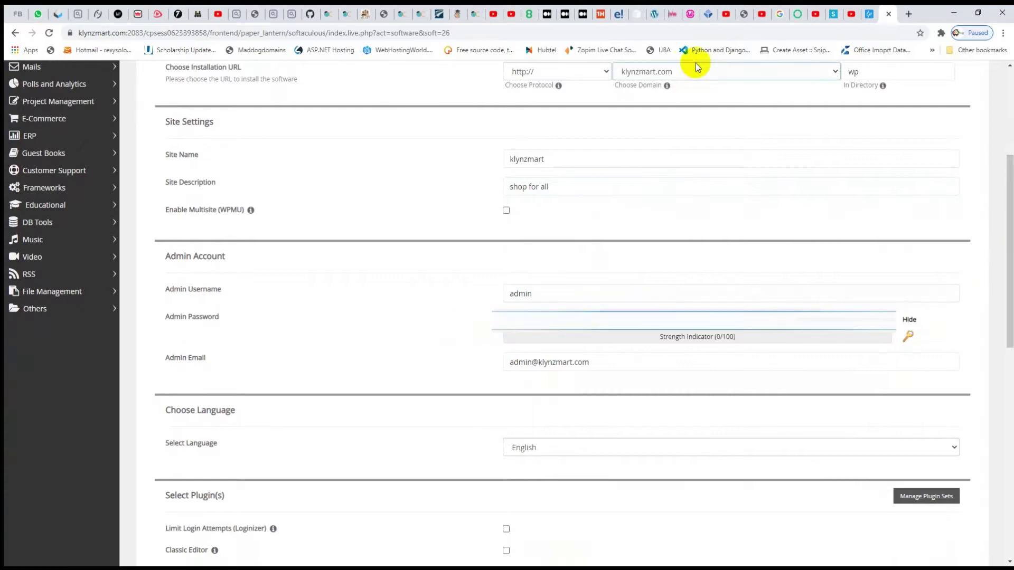
pyautogui.hotkey('ctrl', 'v')
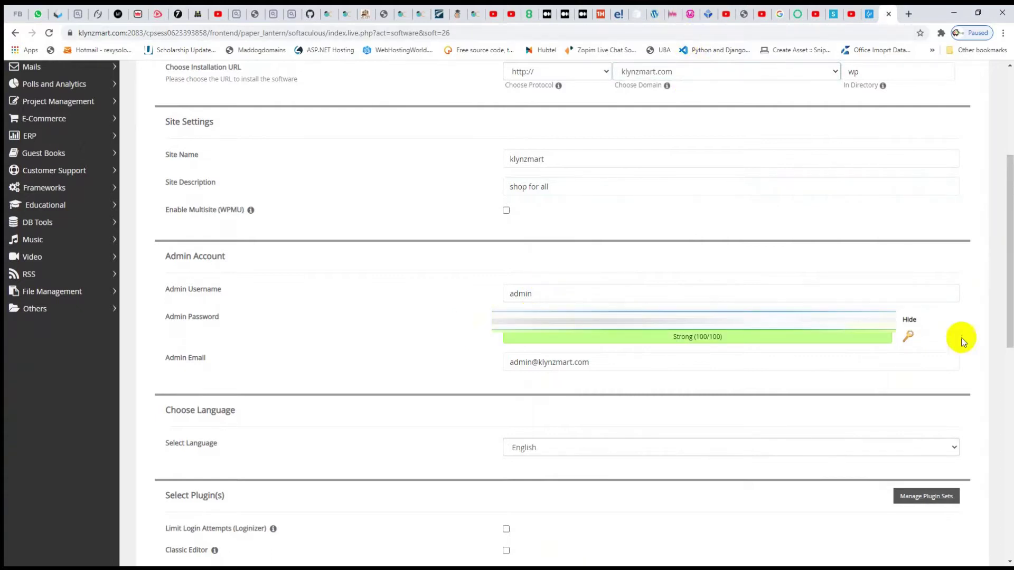
pyautogui.moveTo(1009, 314); pyautogui.dragTo(1003, 534)
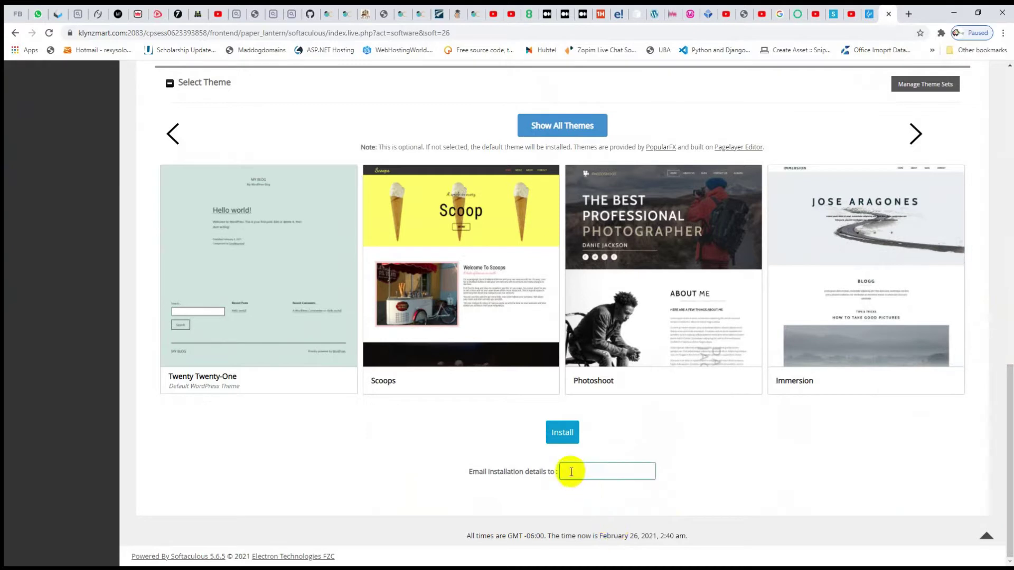
pyautogui.click(563, 433)
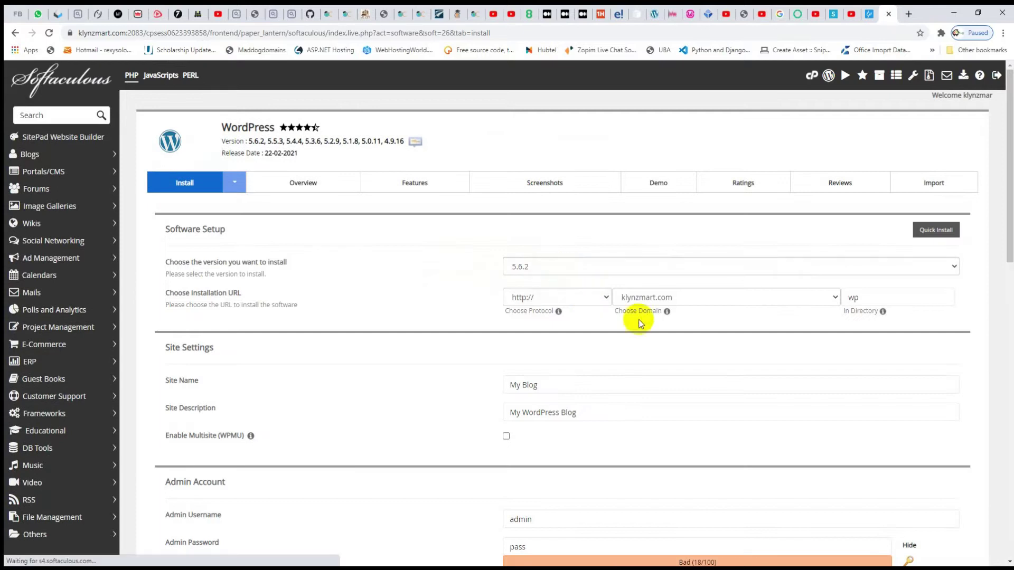
# Fill in the reloaded installation form's site name as "klynzmart" and its description as "shop for all"
pyautogui.tripleClick(538, 385)
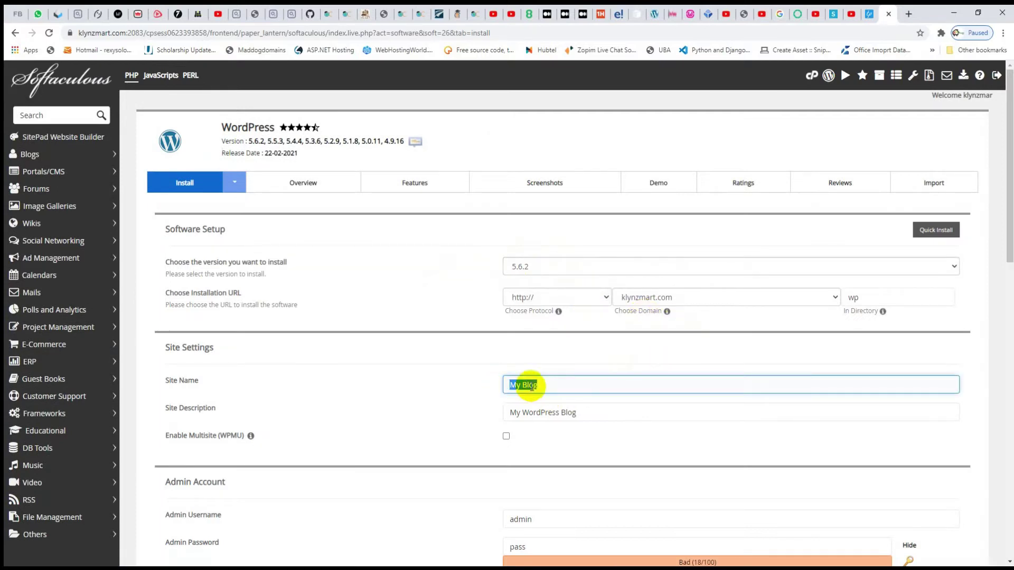
pyautogui.press('BackSpace')
pyautogui.write('k')
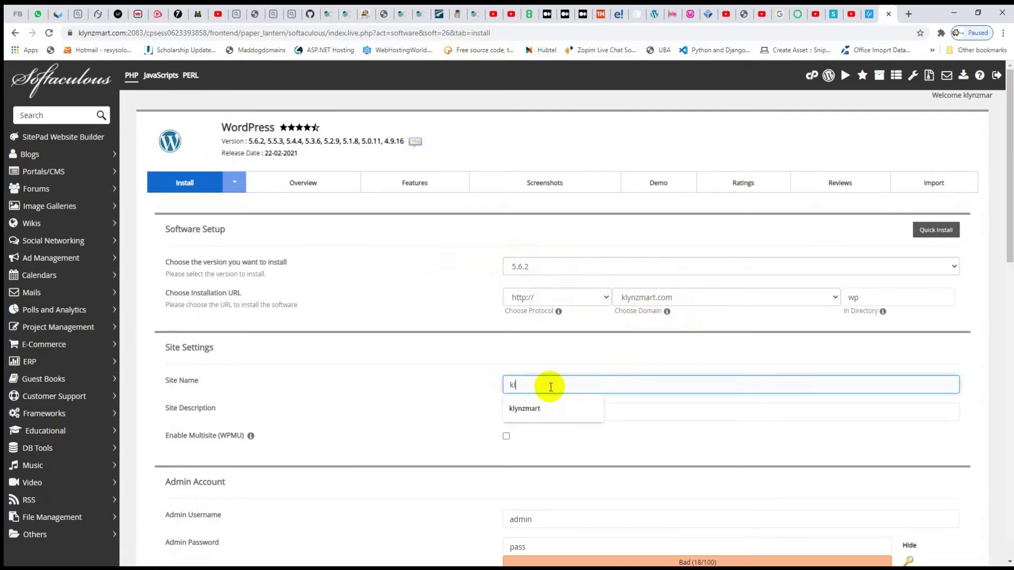
pyautogui.write('l')
pyautogui.click(541, 407)
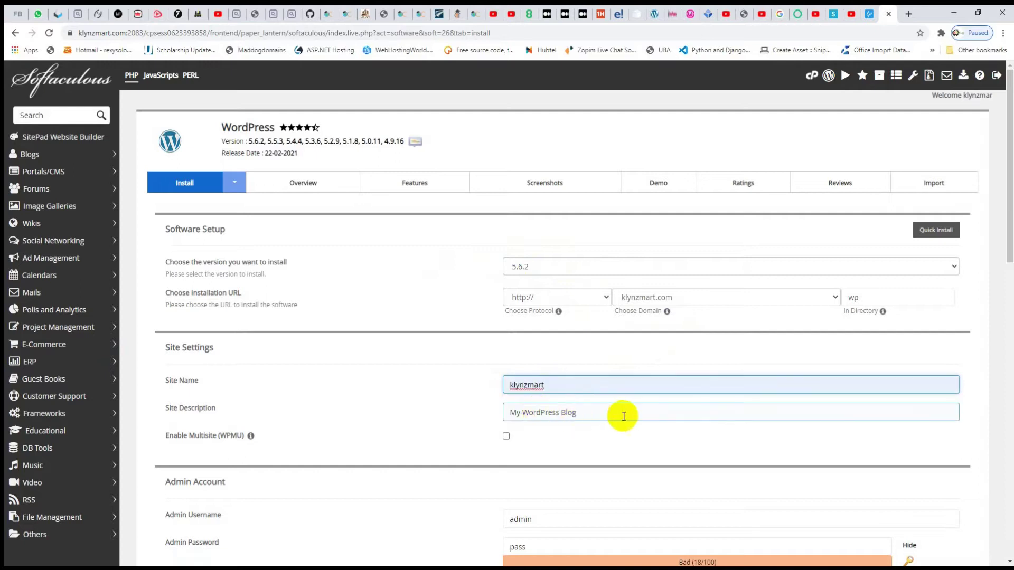
pyautogui.moveTo(617, 415); pyautogui.dragTo(384, 410)
pyautogui.write('s')
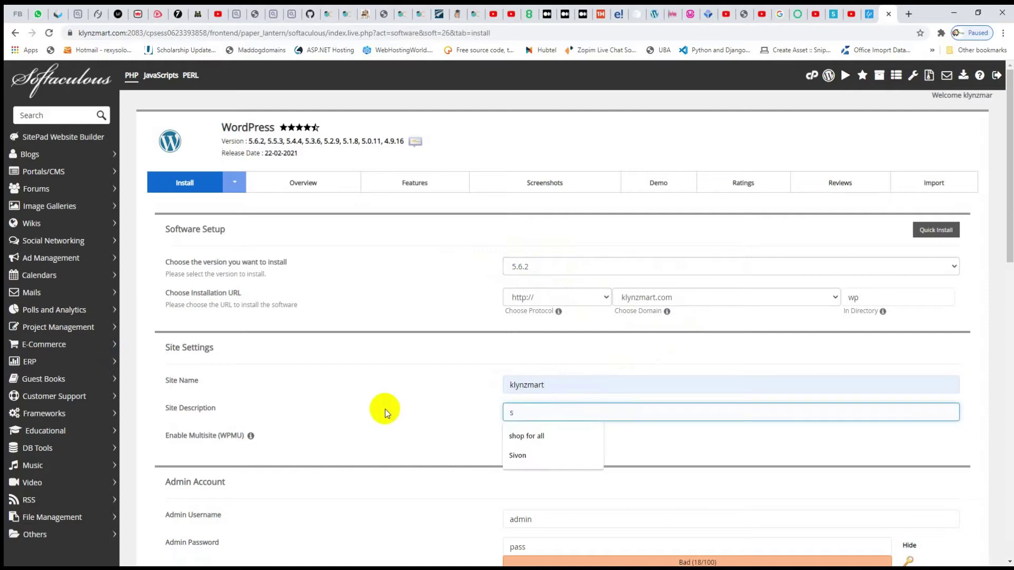
pyautogui.press('Down')
pyautogui.press('Return')
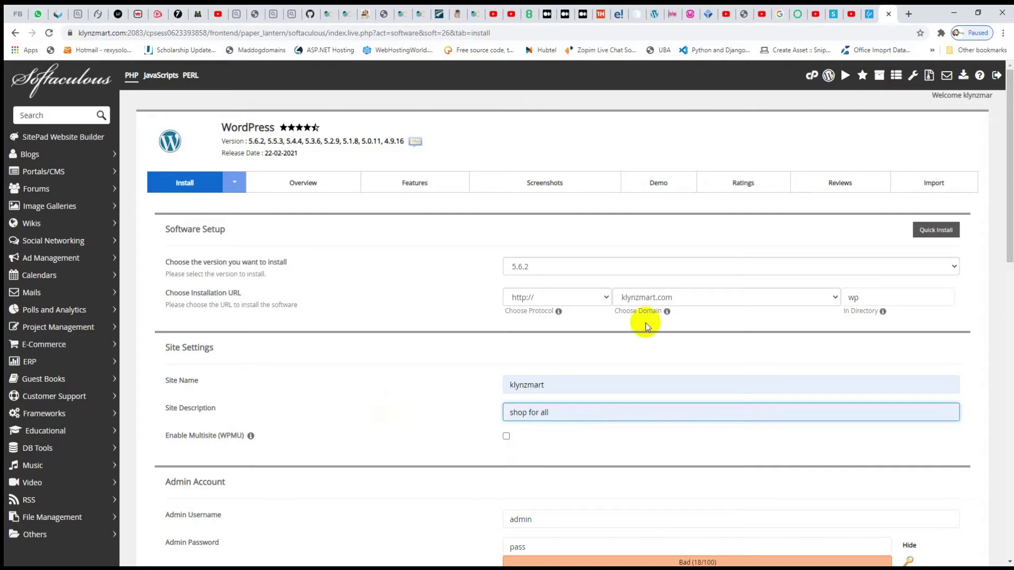
# Clear the installation directory so WordPress goes to the domain root, and generate a random admin password
pyautogui.moveTo(866, 295); pyautogui.dragTo(842, 298)
pyautogui.press('BackSpace')
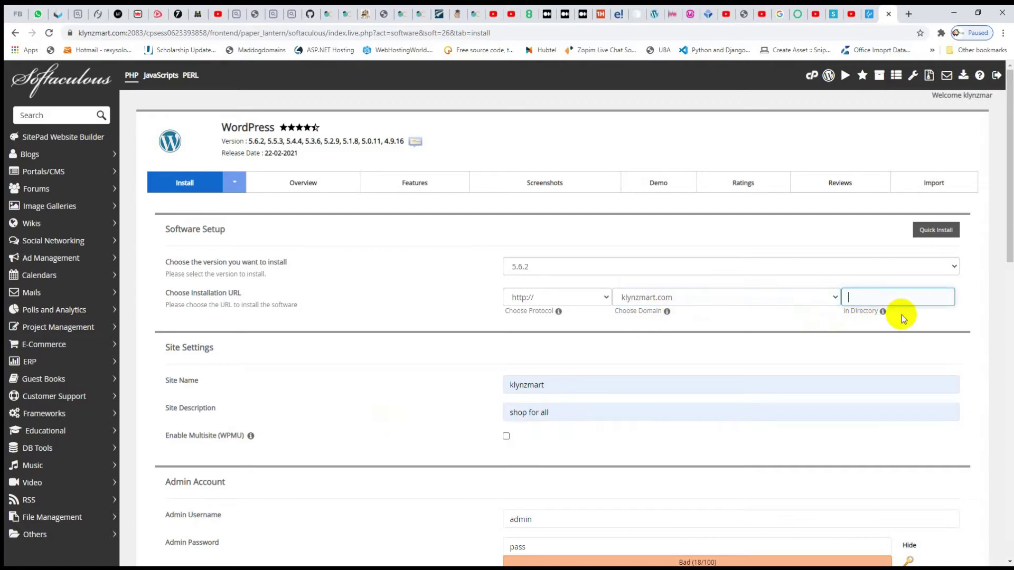
pyautogui.moveTo(1010, 253); pyautogui.dragTo(1005, 305)
pyautogui.click(537, 398)
pyautogui.moveTo(538, 398); pyautogui.dragTo(441, 385)
pyautogui.click(907, 413)
# Install WordPress with the default theme and open the new site's administrative URL
pyautogui.moveTo(998, 290); pyautogui.dragTo(988, 534)
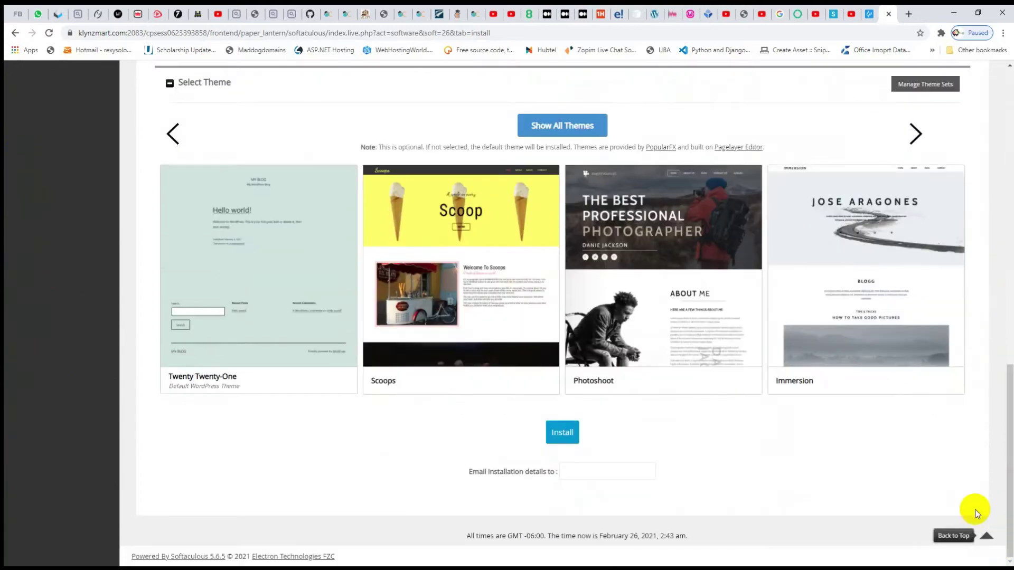
pyautogui.click(561, 432)
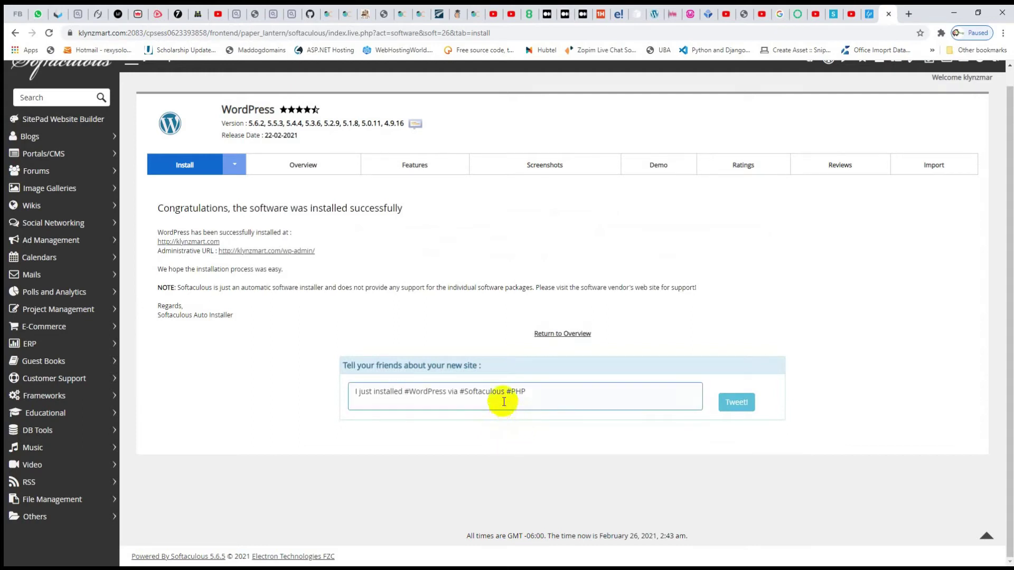
pyautogui.click(278, 251)
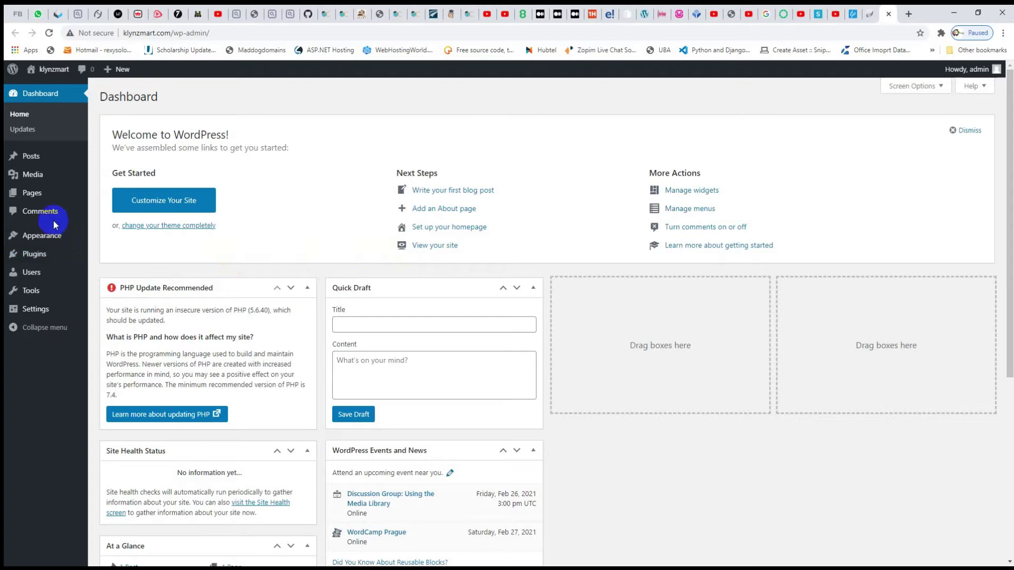
# View the site's installed themes and activate the installed-themes search field
pyautogui.moveTo(38, 193)
pyautogui.moveTo(39, 259)
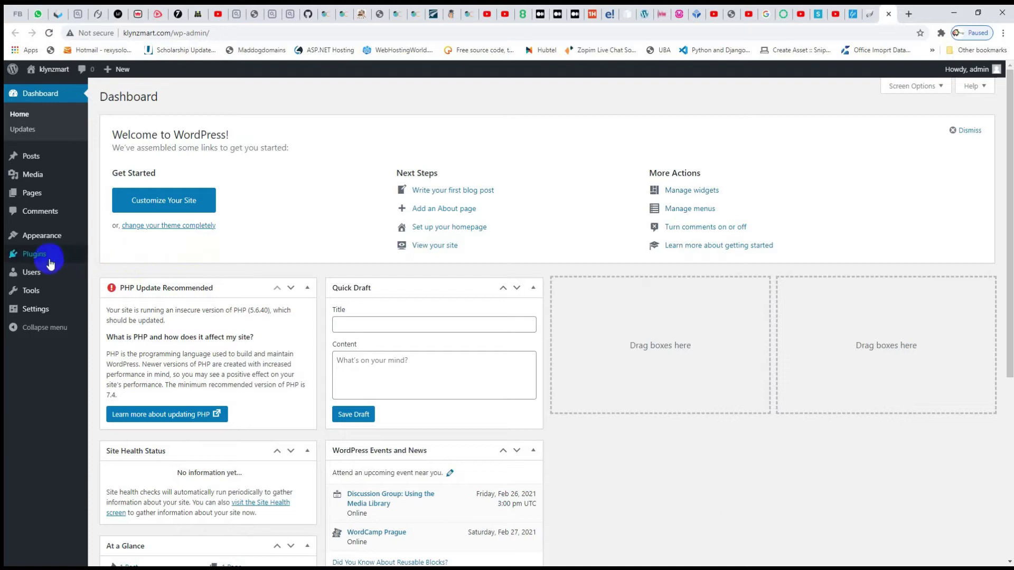
pyautogui.moveTo(39, 236)
pyautogui.click(104, 238)
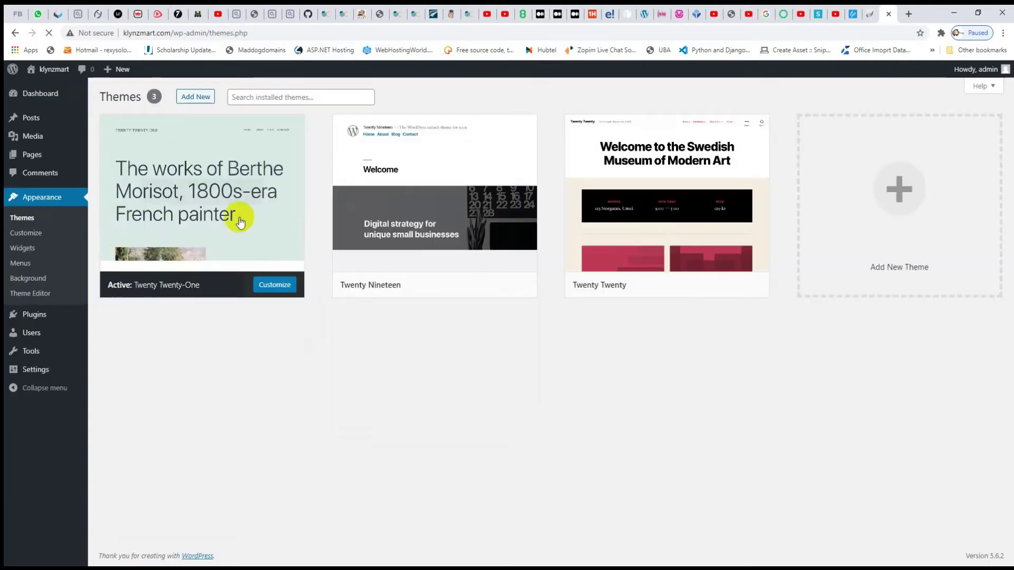
pyautogui.click(255, 95)
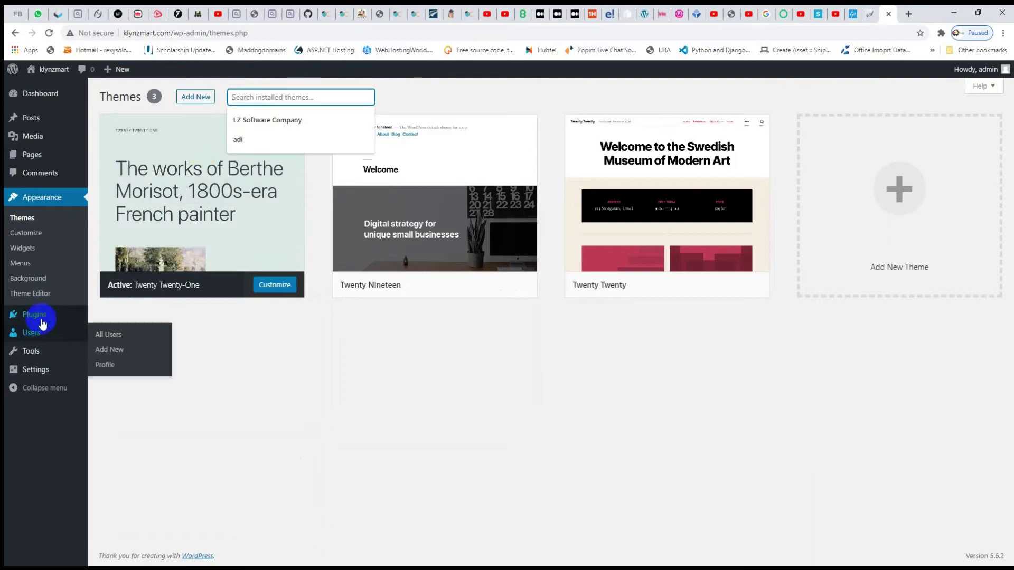
# Open the page for adding new plugins and search for "element"
pyautogui.click(120, 319)
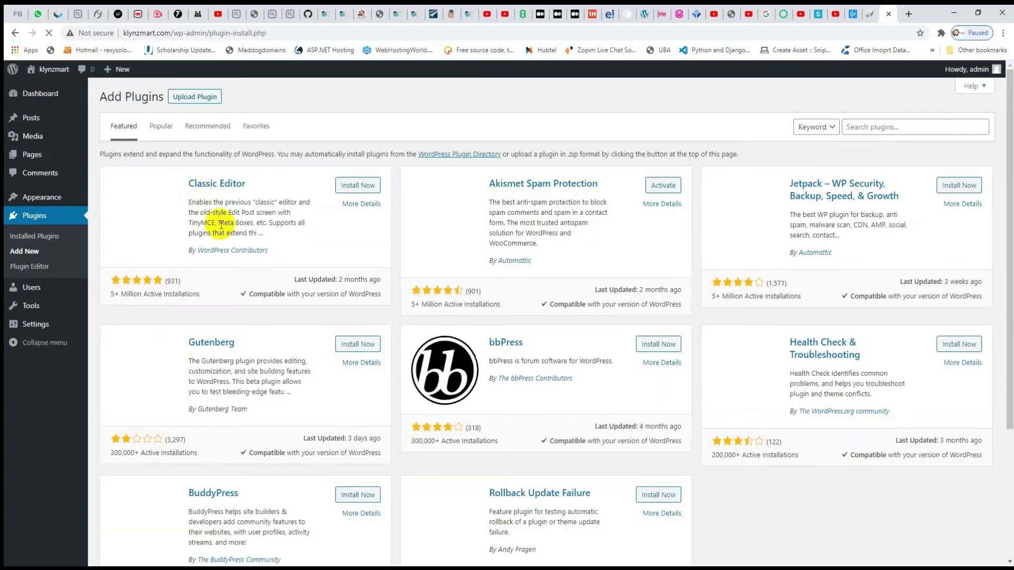
pyautogui.click(910, 128)
pyautogui.write('e')
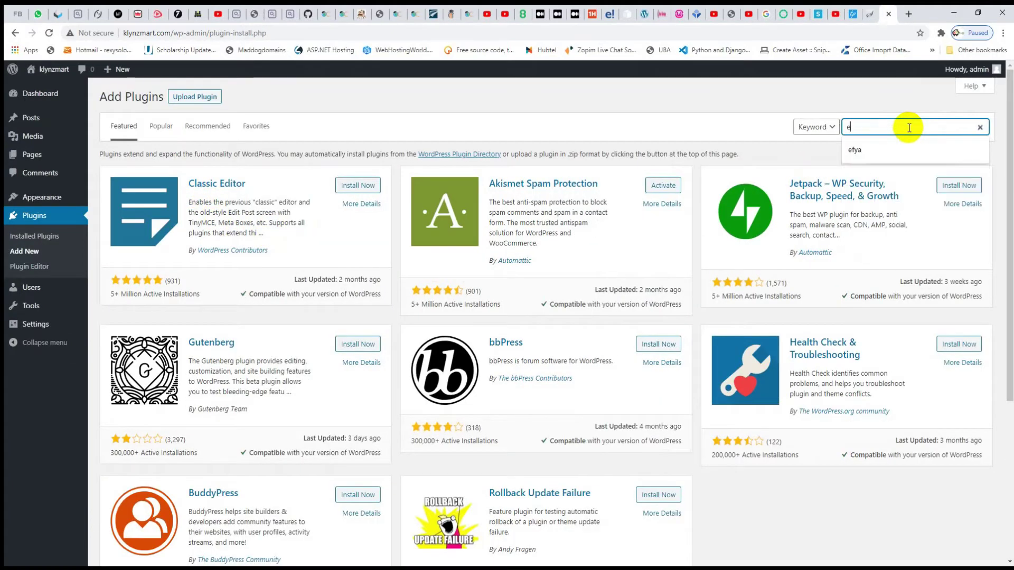
pyautogui.write('lement')
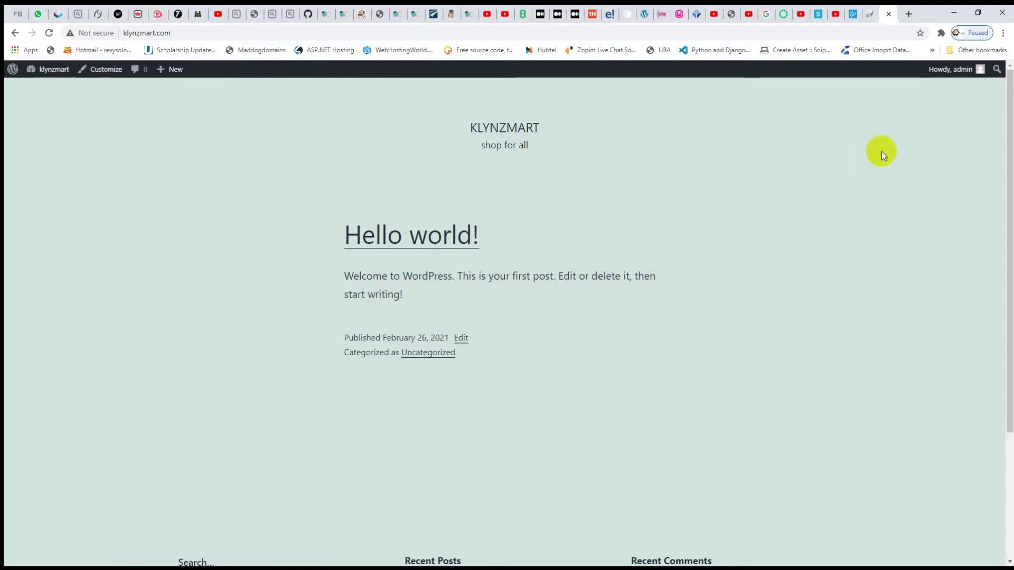
# Return from the site's front page to the WordPress dashboard and open the site customizer
pyautogui.moveTo(53, 70)
pyautogui.click(44, 89)
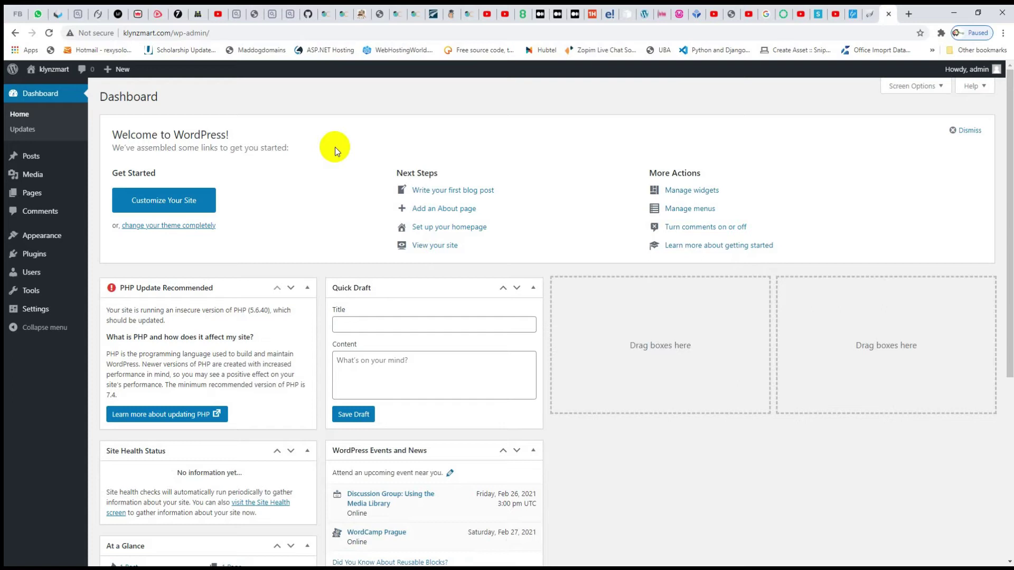
pyautogui.click(176, 204)
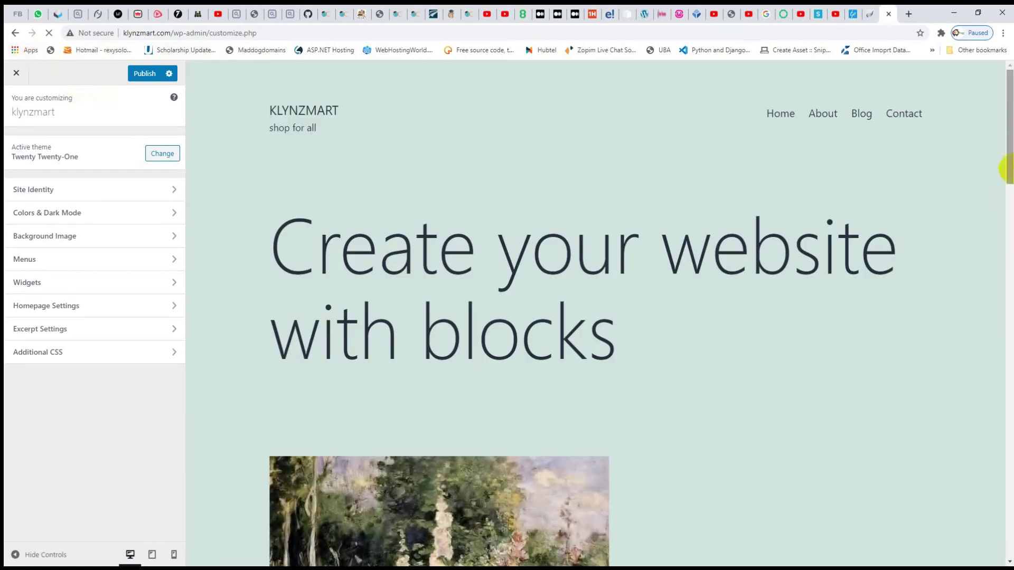
# View the customizer's Site Identity settings, and leave the customizer for the dashboard without publishing
pyautogui.moveTo(1009, 136)
pyautogui.mouseDown()
pyautogui.moveTo(1007, 509)
pyautogui.moveTo(1006, 125)
pyautogui.mouseUp()
pyautogui.click(68, 190)
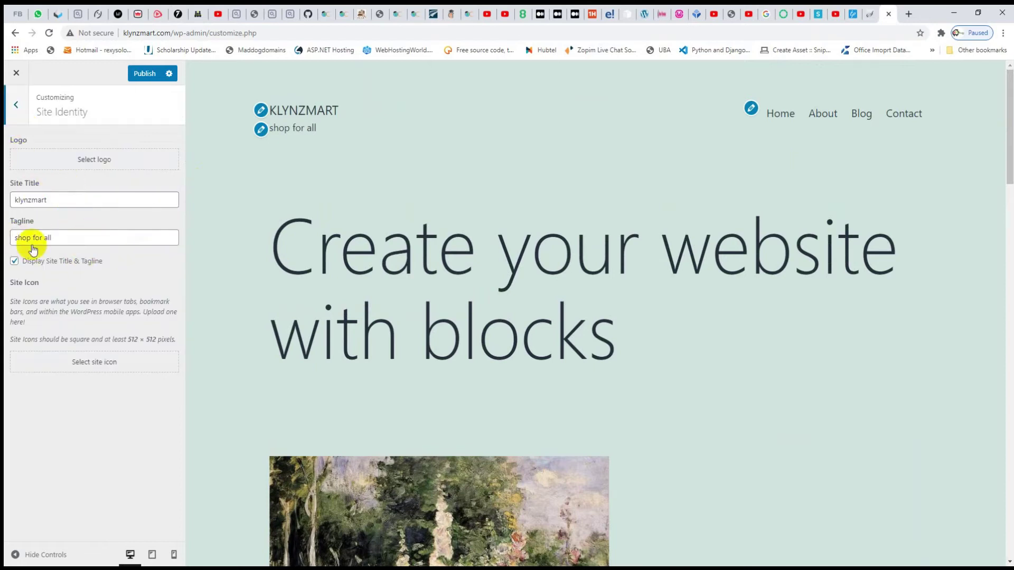
pyautogui.click(15, 107)
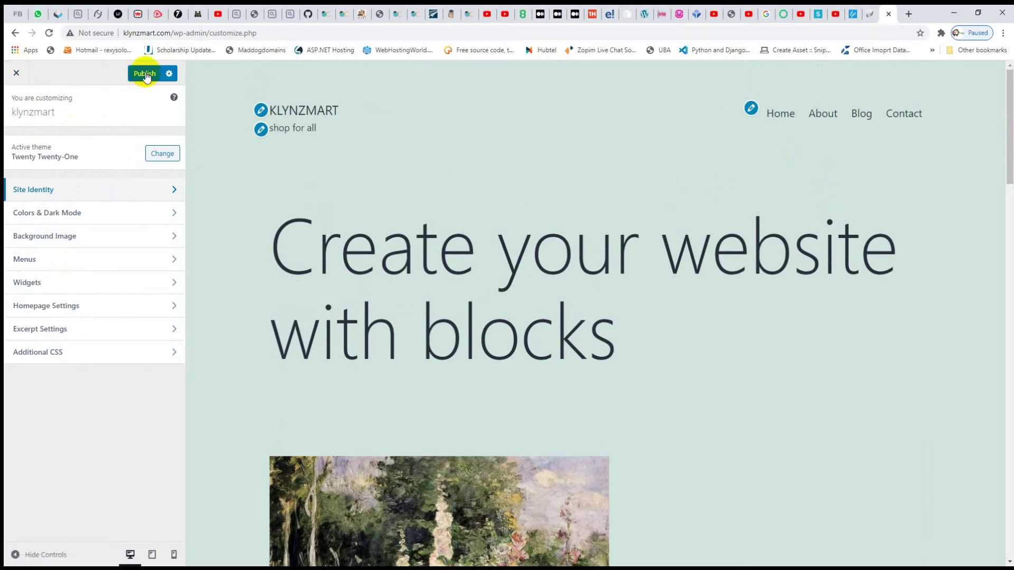
pyautogui.click(16, 73)
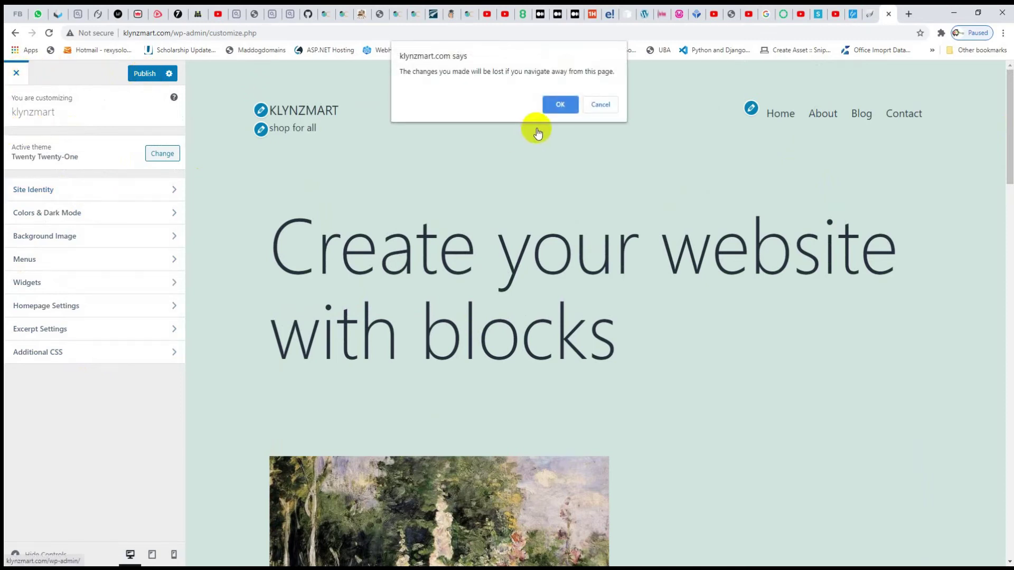
pyautogui.click(564, 108)
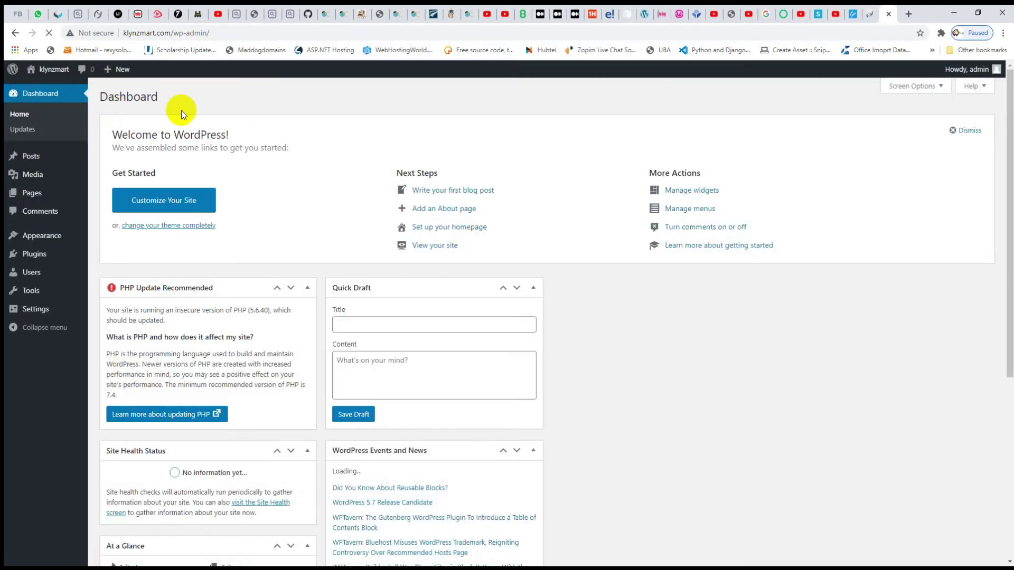
# From the installed plugins, go to adding a new one, search for "elementor" and try to install Elementor Website Builder
pyautogui.moveTo(44, 240)
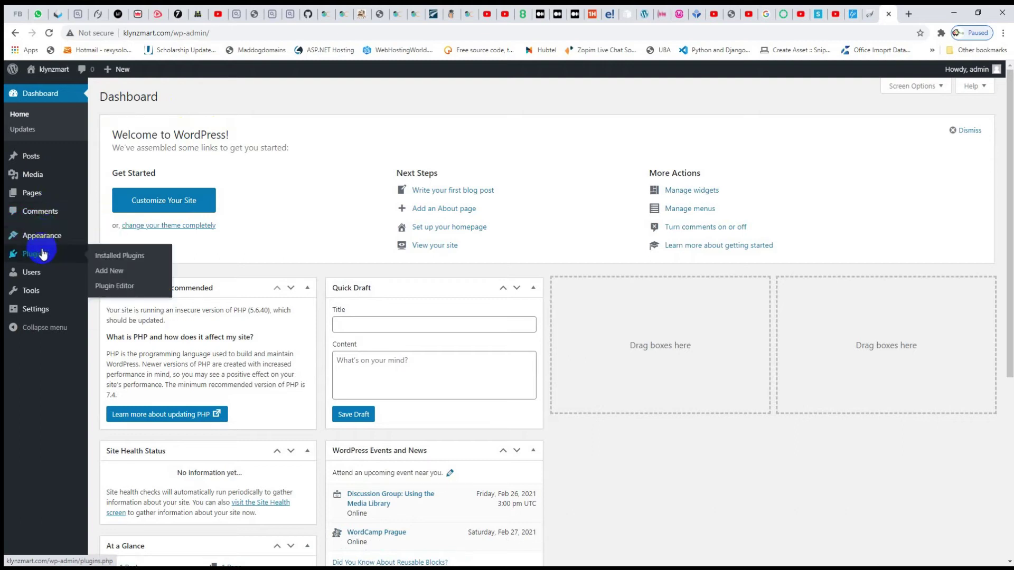
pyautogui.click(121, 257)
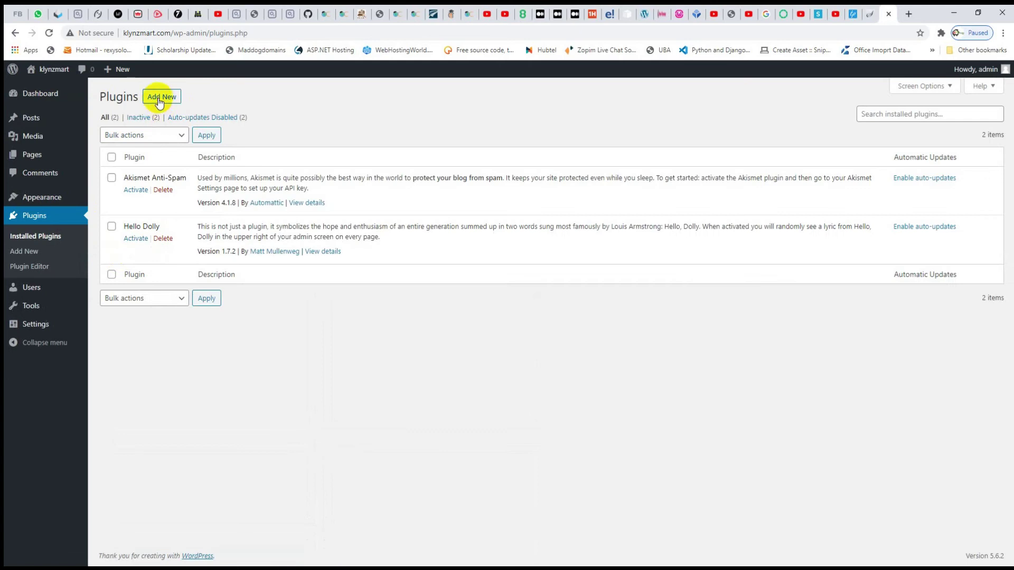
pyautogui.click(160, 98)
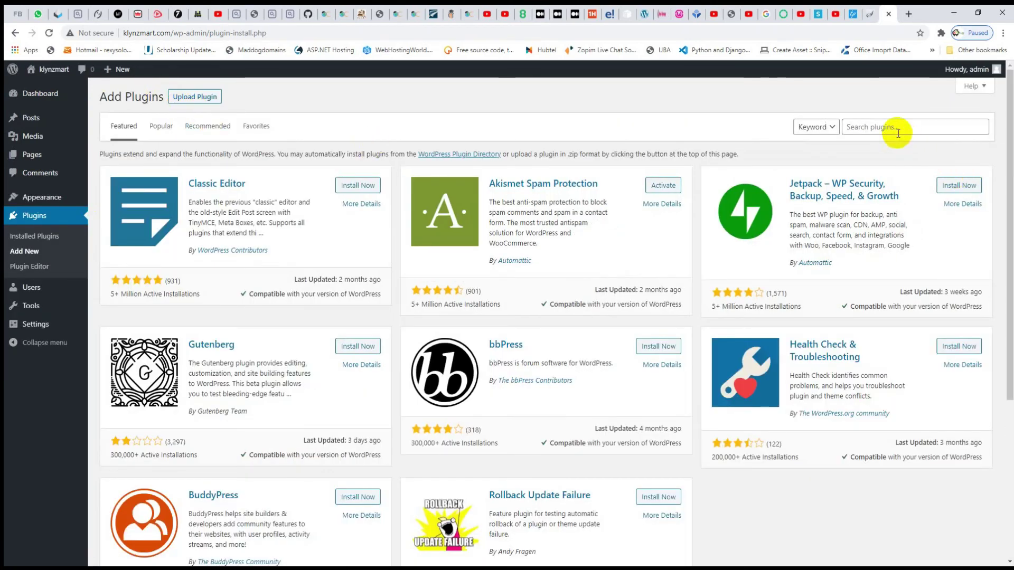
pyautogui.click(896, 130)
pyautogui.write('elementor')
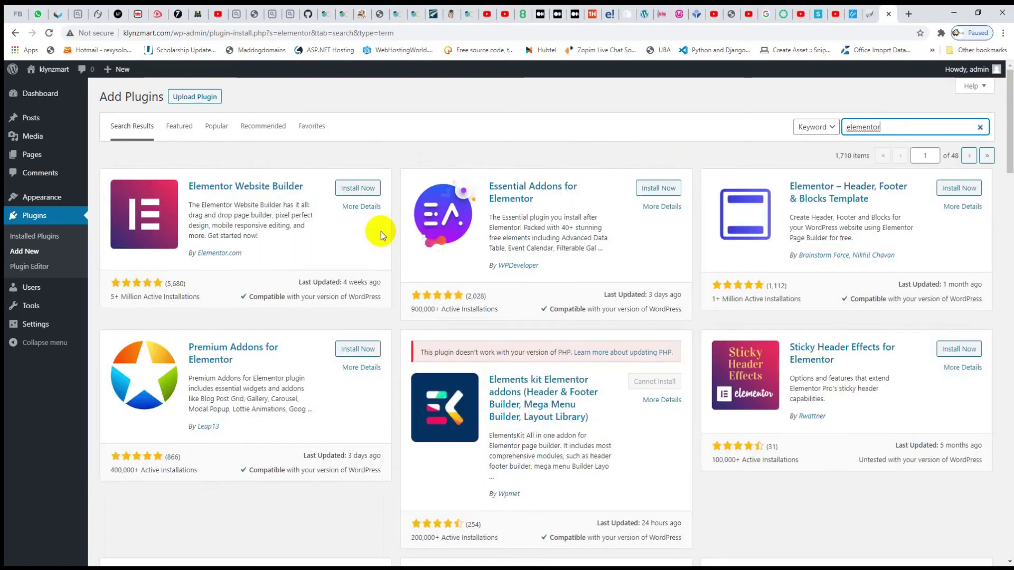
pyautogui.click(356, 189)
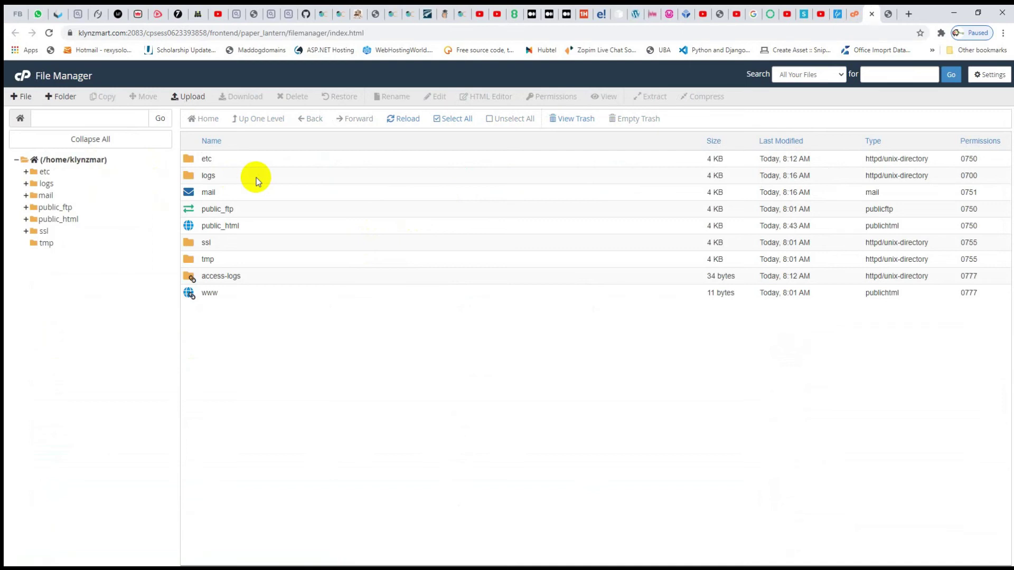
# In the cPanel File Manager, add group write access to the public_html folder, setting its permissions to 770
pyautogui.click(215, 226)
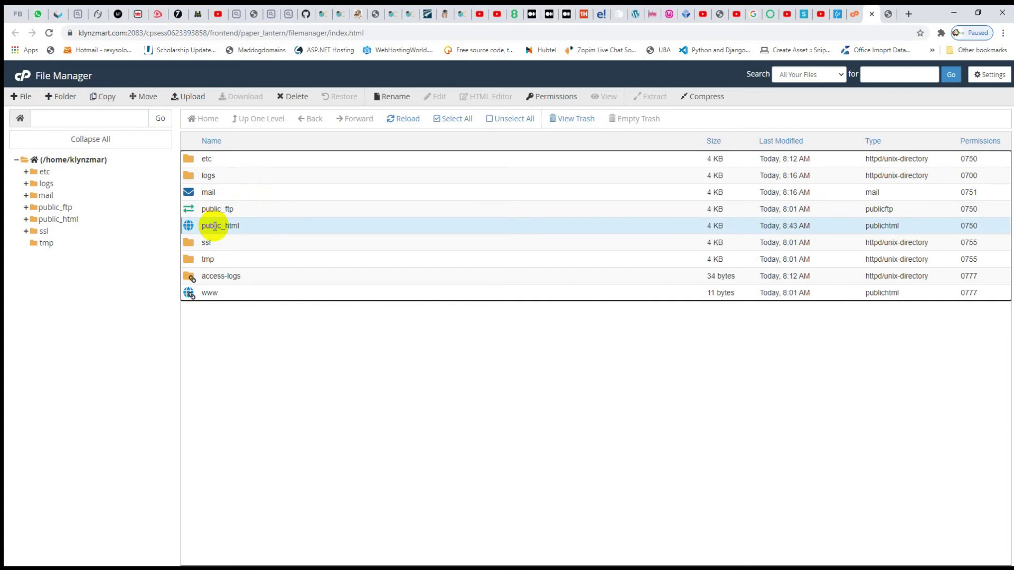
pyautogui.click(551, 96)
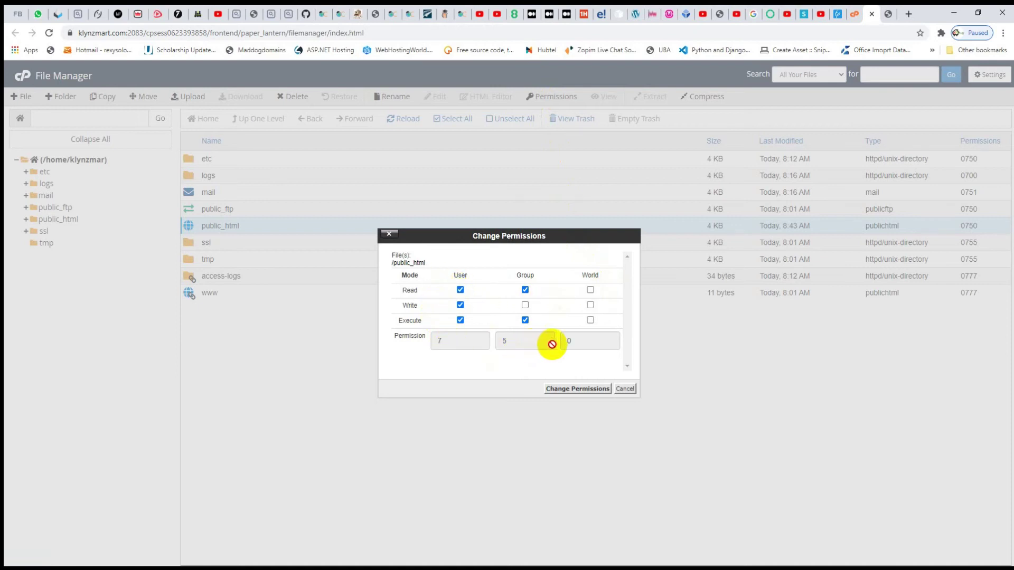
pyautogui.click(525, 305)
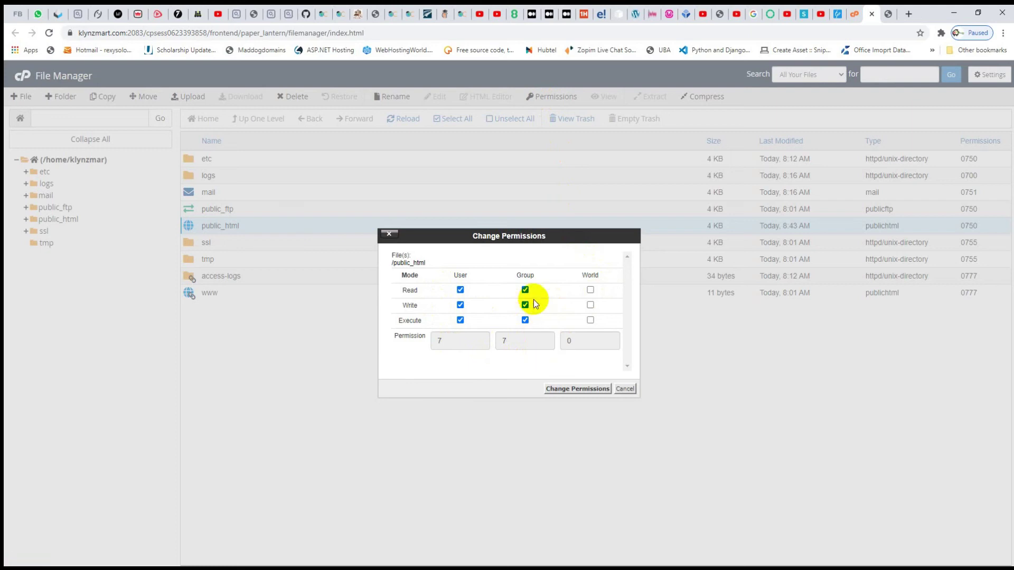
pyautogui.click(576, 388)
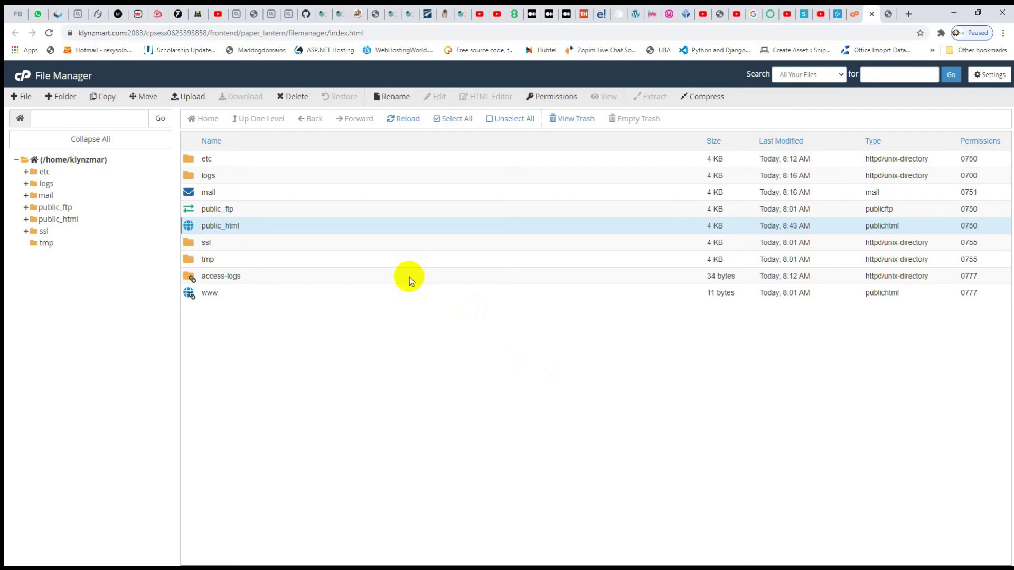
# Close the File Manager, return to the WordPress plugin search and start installing Elementor Website Builder again
pyautogui.hotkey('ctrl', 'w')
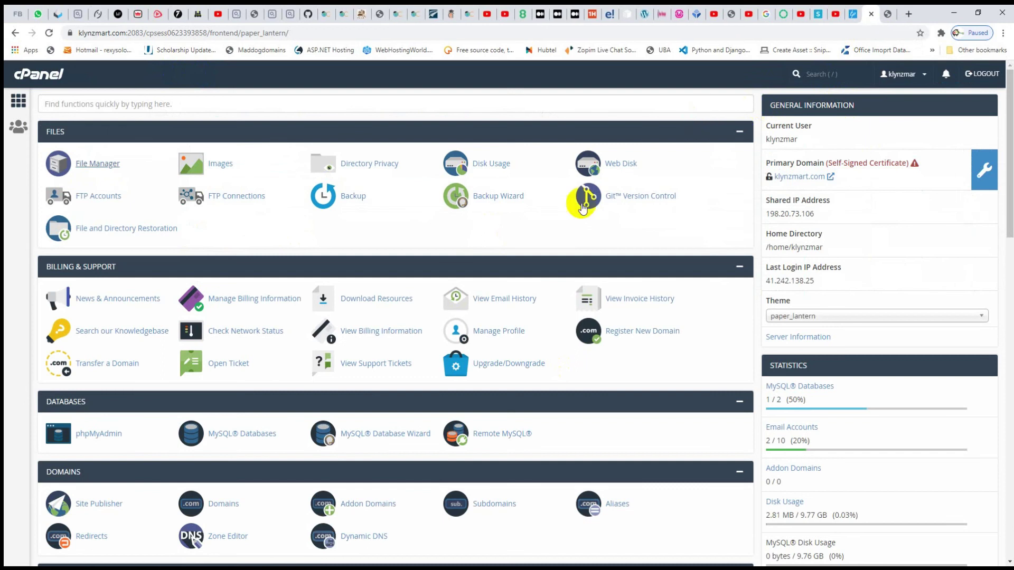
pyautogui.click(886, 15)
pyautogui.click(362, 189)
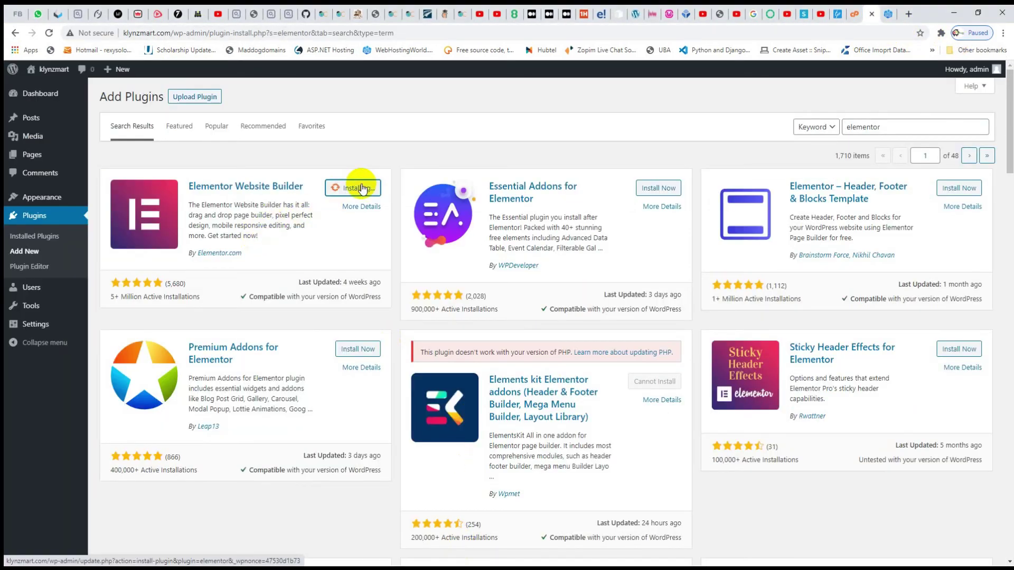